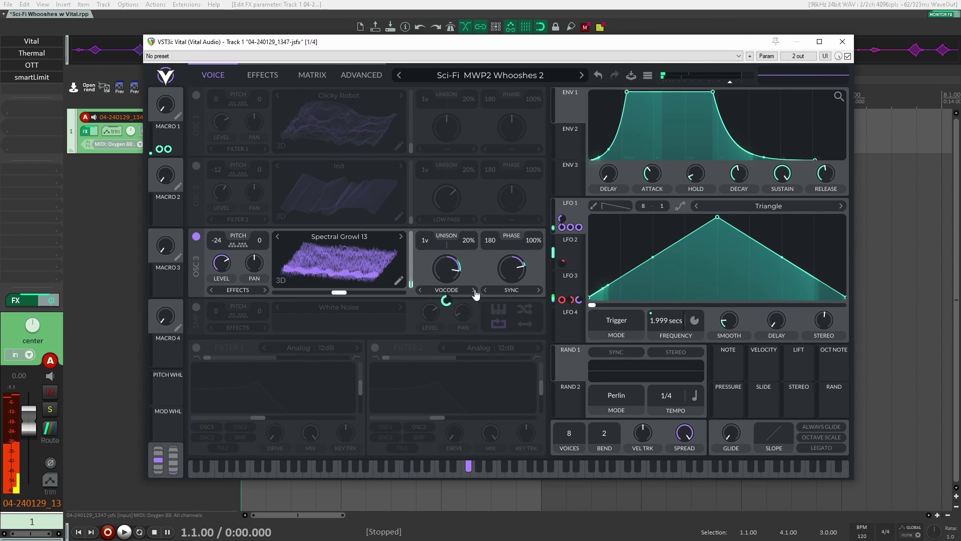
Step: Audition the finished whoosh preset on track 1 while varying LFO 1's frequency
mouse_move(450, 307)
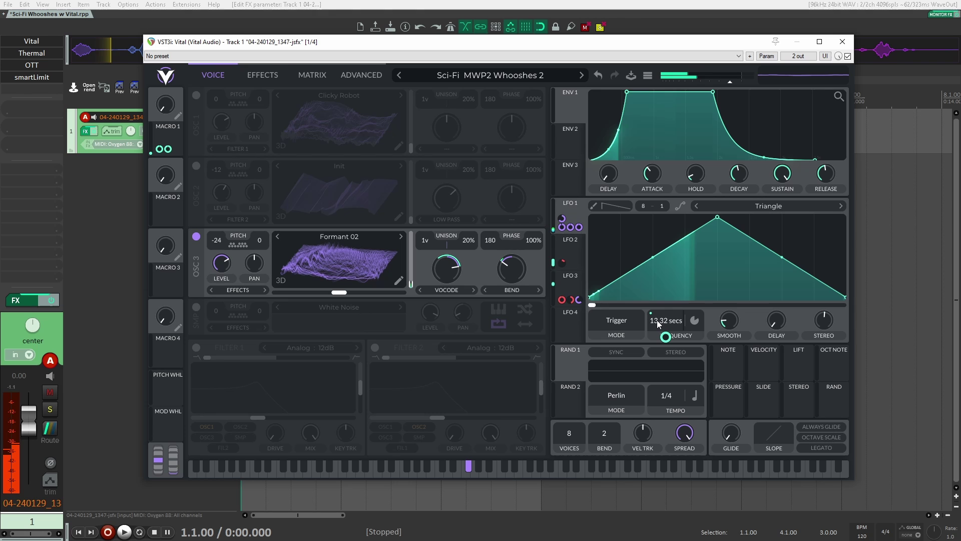
left_click_drag(658, 323, 659, 316)
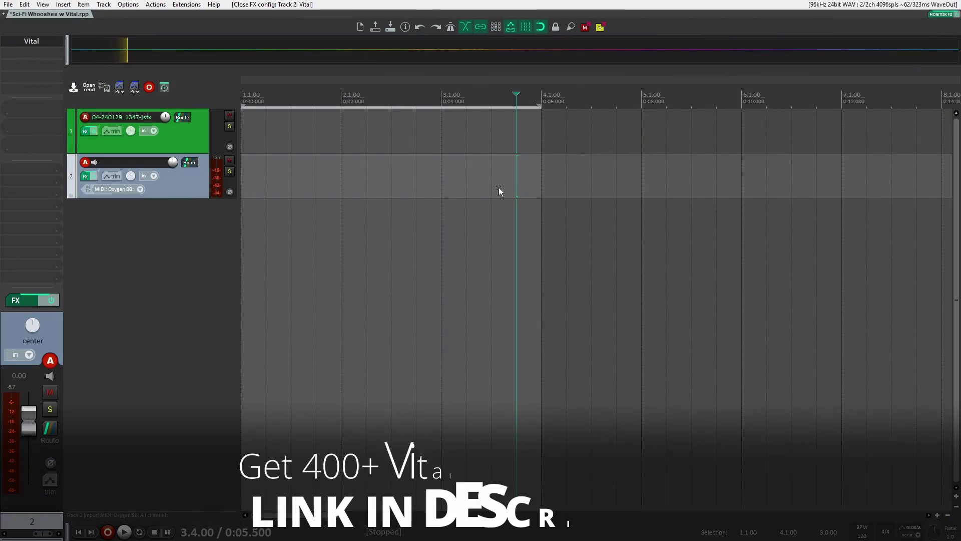
Step: Open Vital on track 2, show oscillator 1's wavetable in 3D, and run LFO 1 in seconds at 1.999 secs
left_click(20, 41)
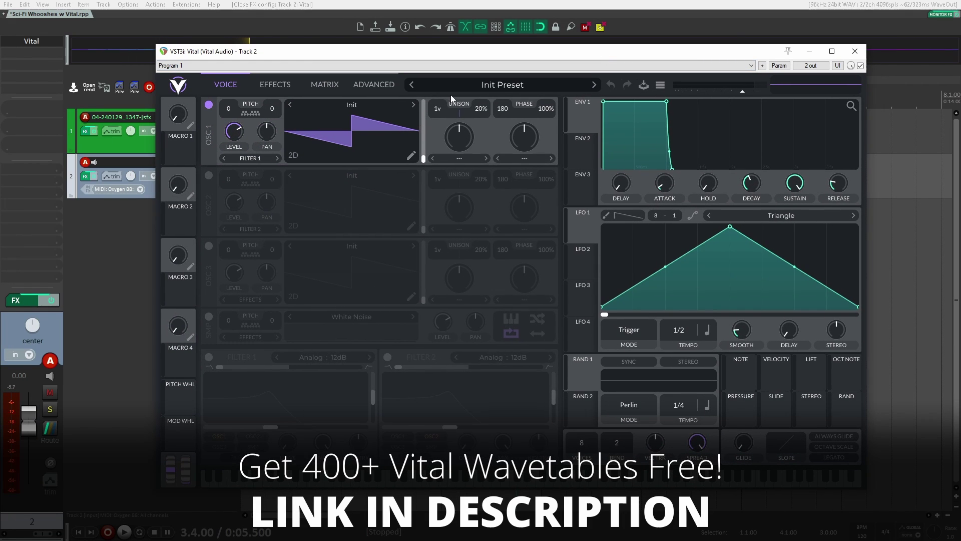
left_click(293, 156)
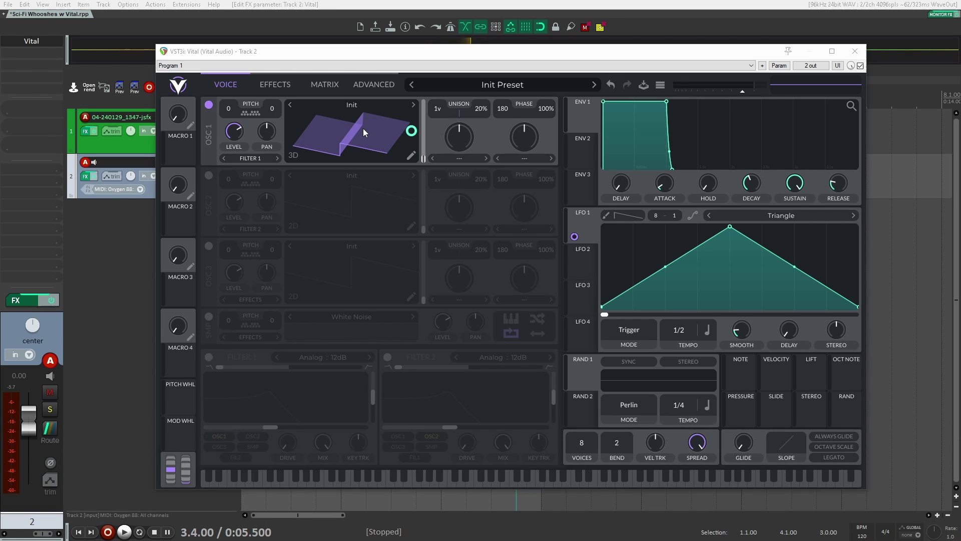
left_click(707, 330)
left_click(705, 347)
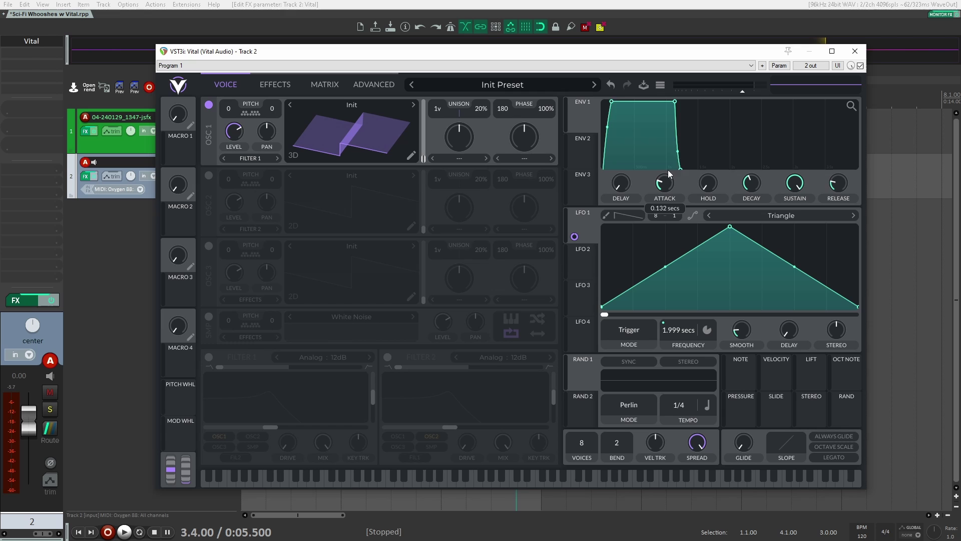
Step: Lengthen Envelope 1's attack and release for a slow fade in and a long tail
left_click_drag(669, 174, 659, 160)
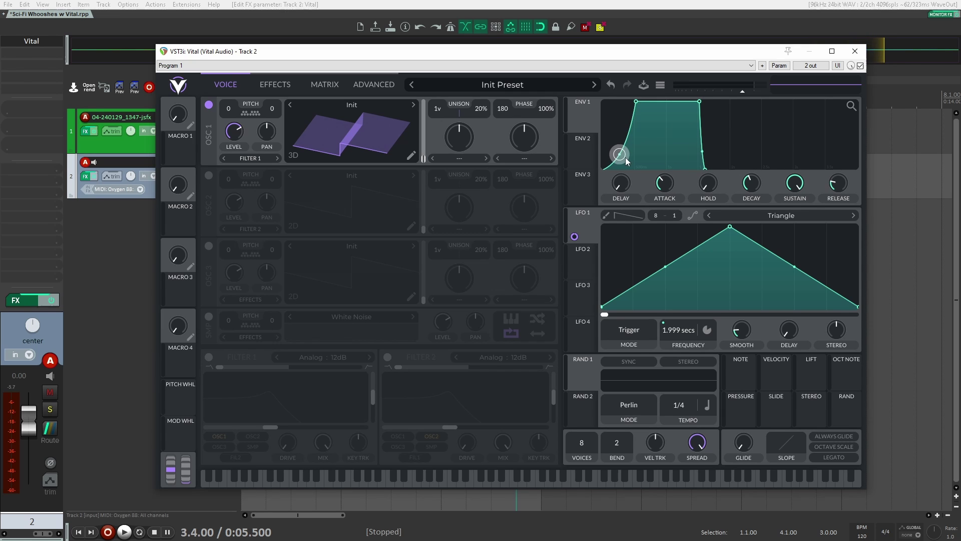
left_click_drag(827, 189, 842, 210)
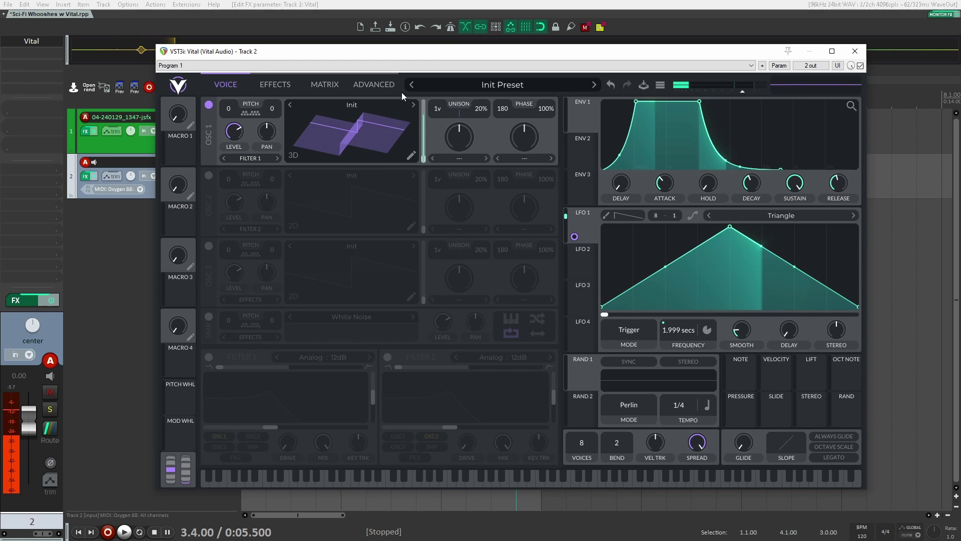
Step: Load the Growl 02 wavetable from the DDA Core Pack's Growls folder into oscillator 1
left_click(338, 107)
left_click(442, 158)
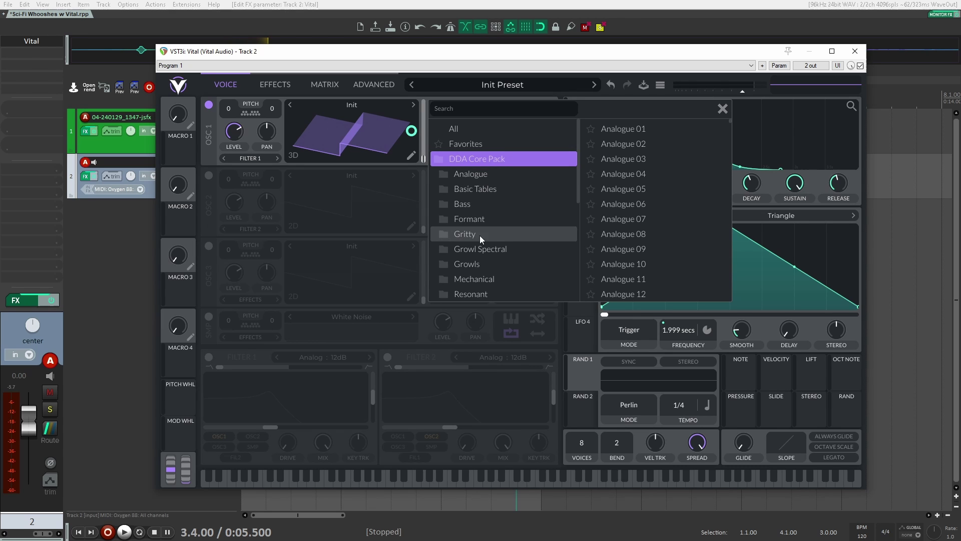
left_click(476, 264)
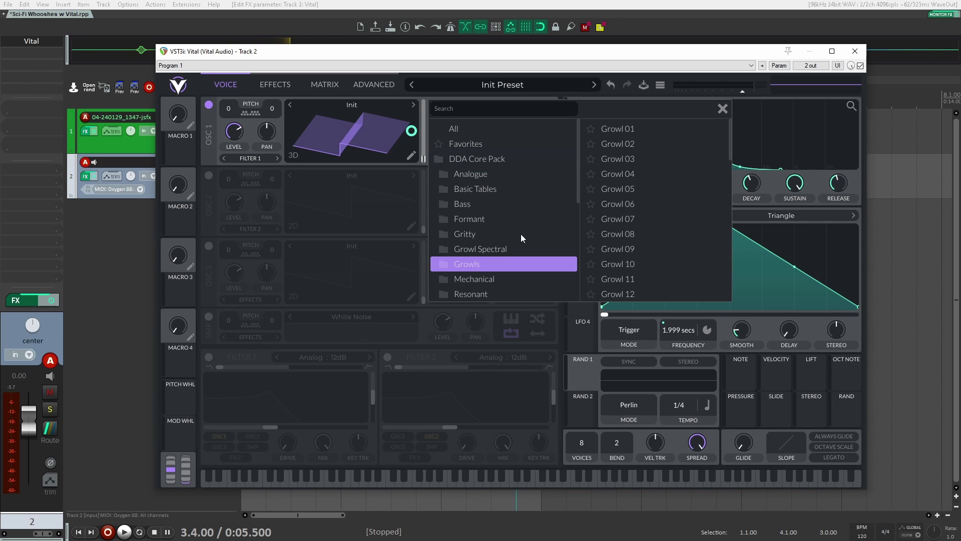
left_click(626, 145)
left_click(646, 130)
left_click(648, 141)
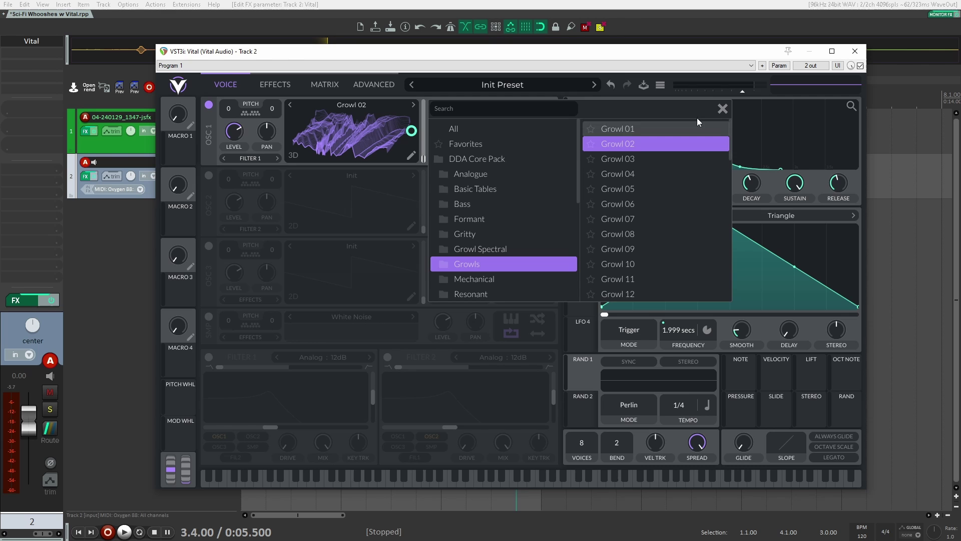
left_click(722, 109)
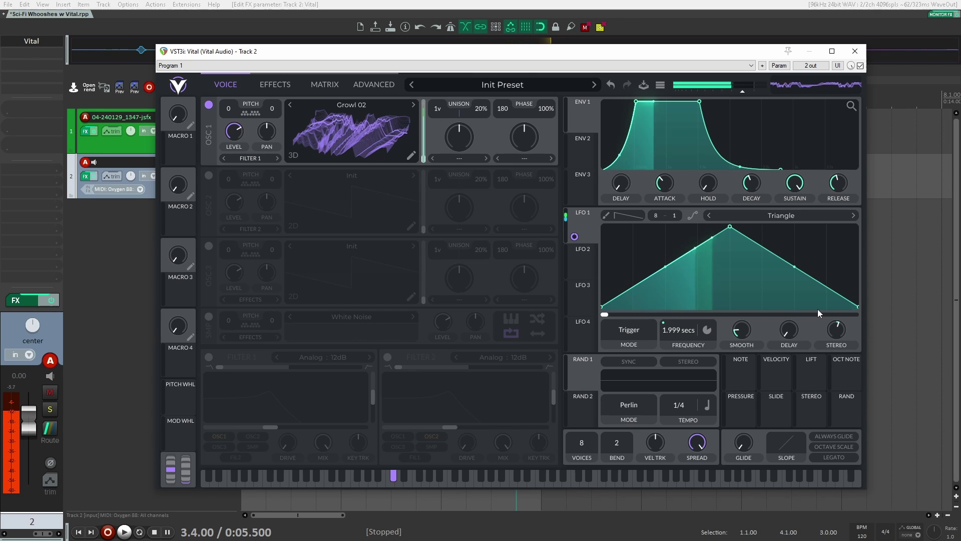
Step: Set LFO 1's Stereo amount to 0.02
right_click(837, 328)
left_click(800, 344)
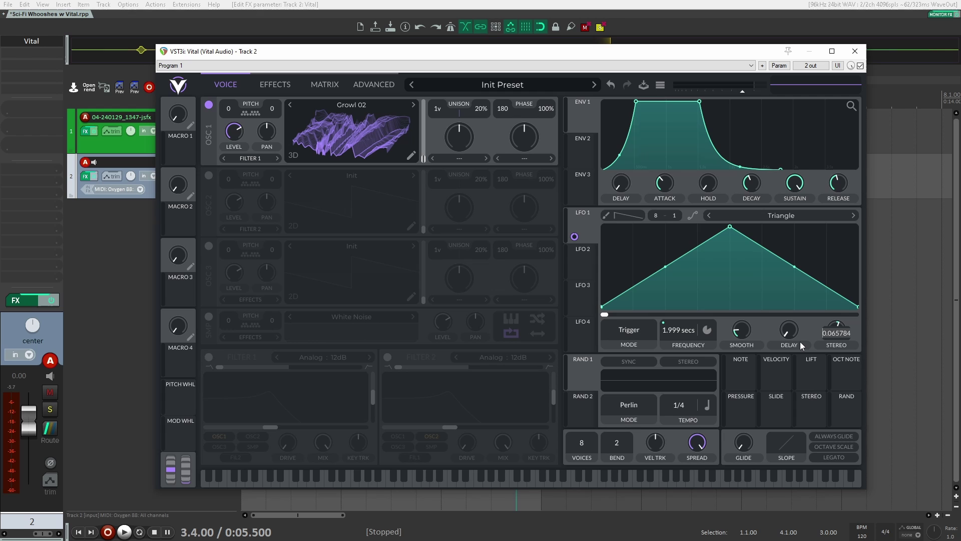
type("0.02")
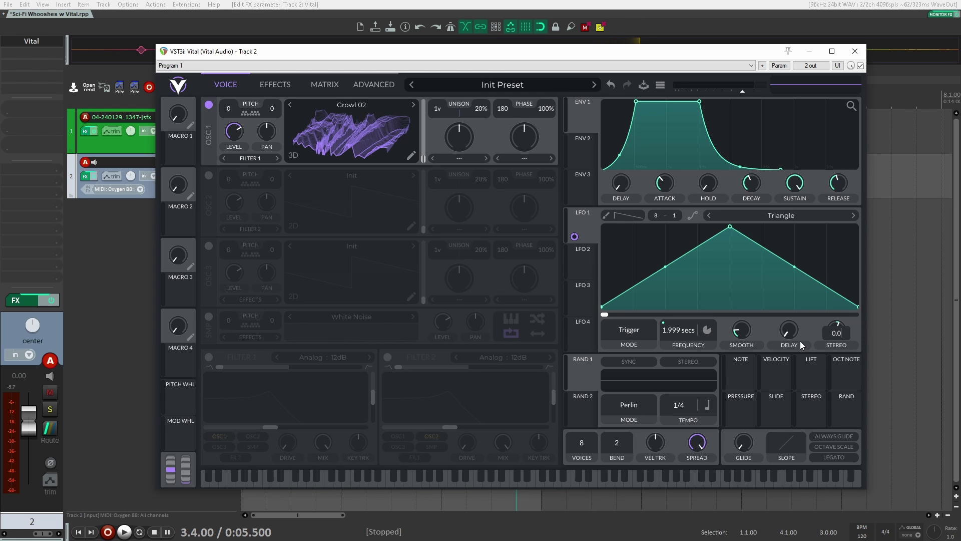
key("Return")
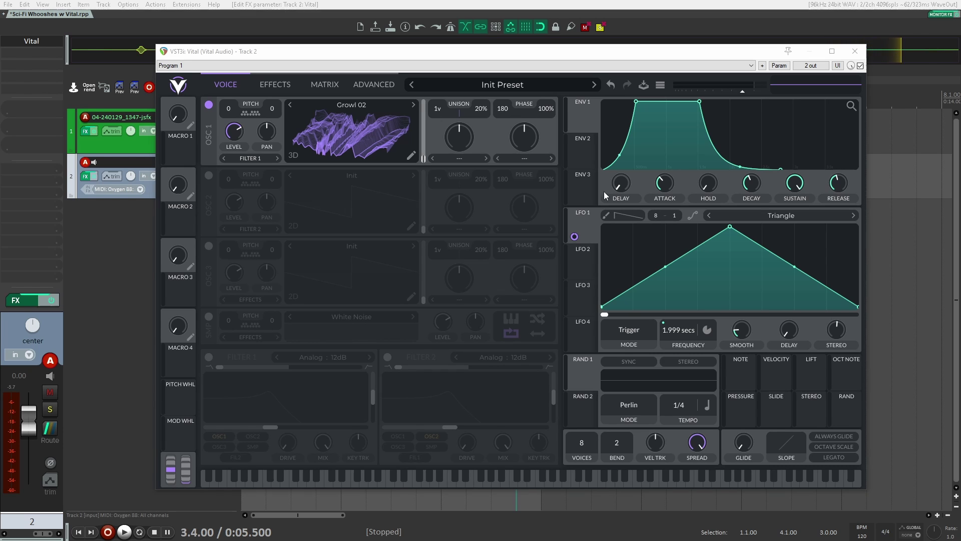
Step: Enable the Chorus, Compressor, Distortion and Phaser effects and place the Phaser first in the chain
left_click(281, 86)
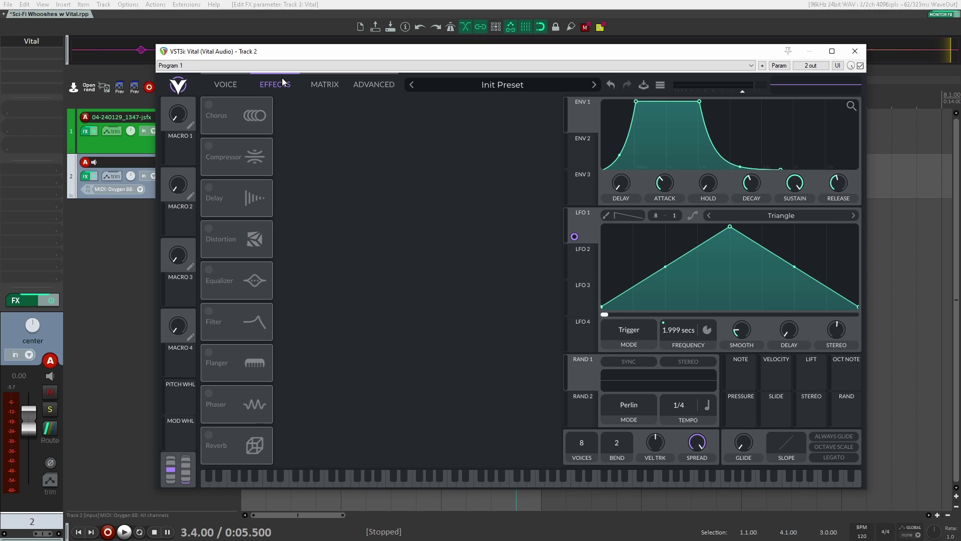
left_click(210, 106)
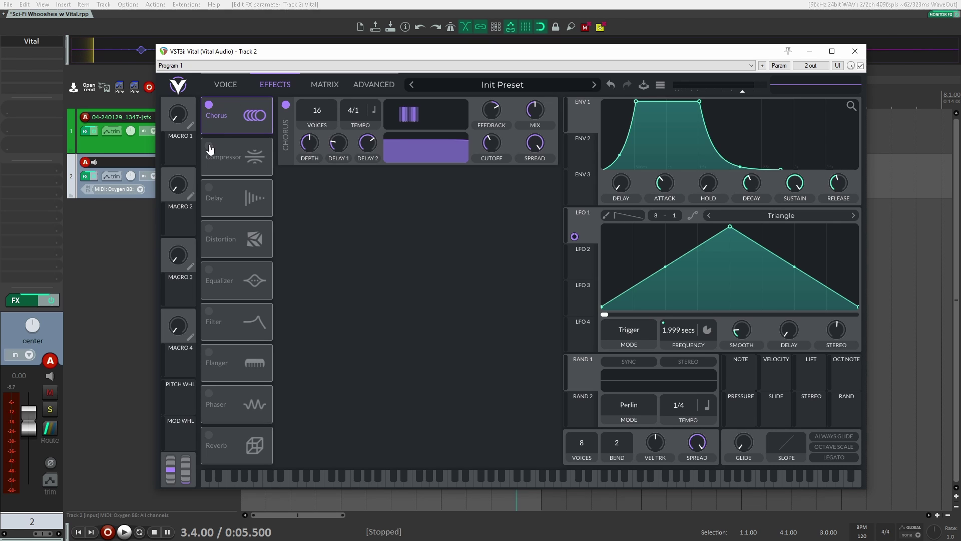
left_click(209, 146)
left_click(210, 229)
left_click(210, 396)
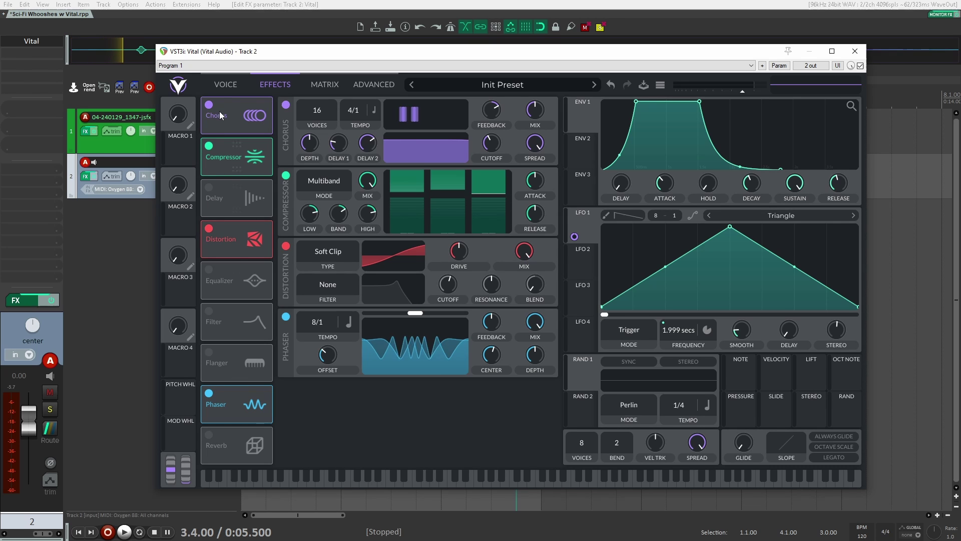
left_click_drag(232, 397, 256, 106)
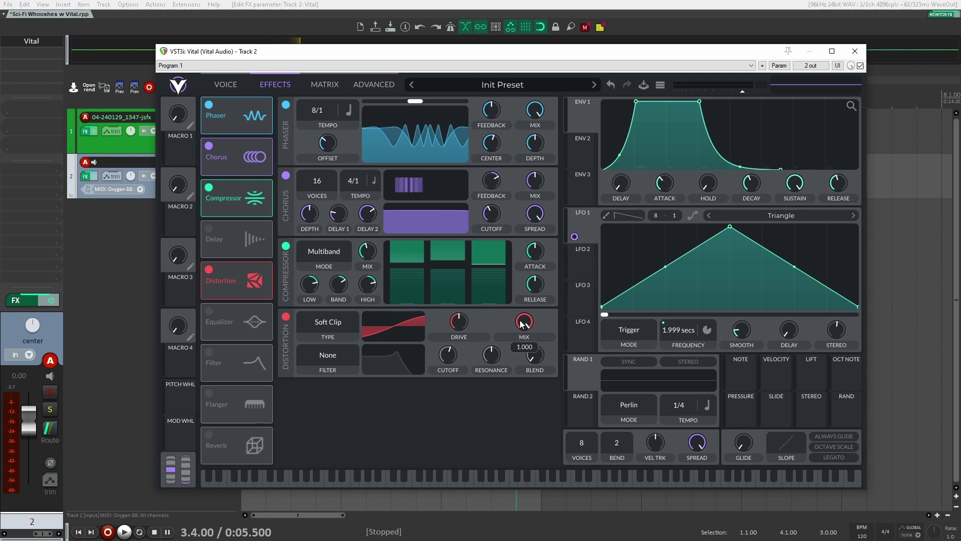
Step: Set the Distortion to Linear Fold with about half mix and a drive of -1.578 dB
left_click_drag(514, 371, 513, 352)
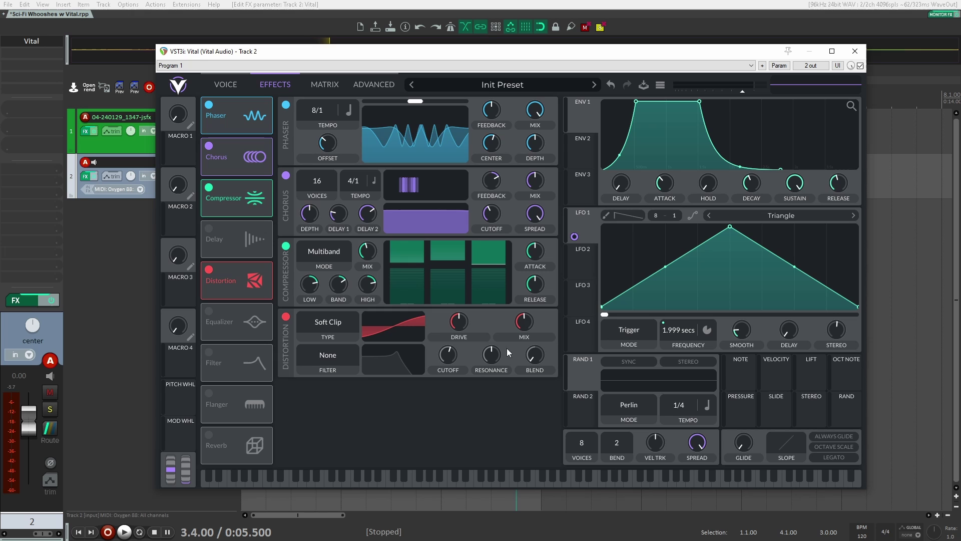
left_click(327, 316)
left_click(321, 361)
left_click(325, 316)
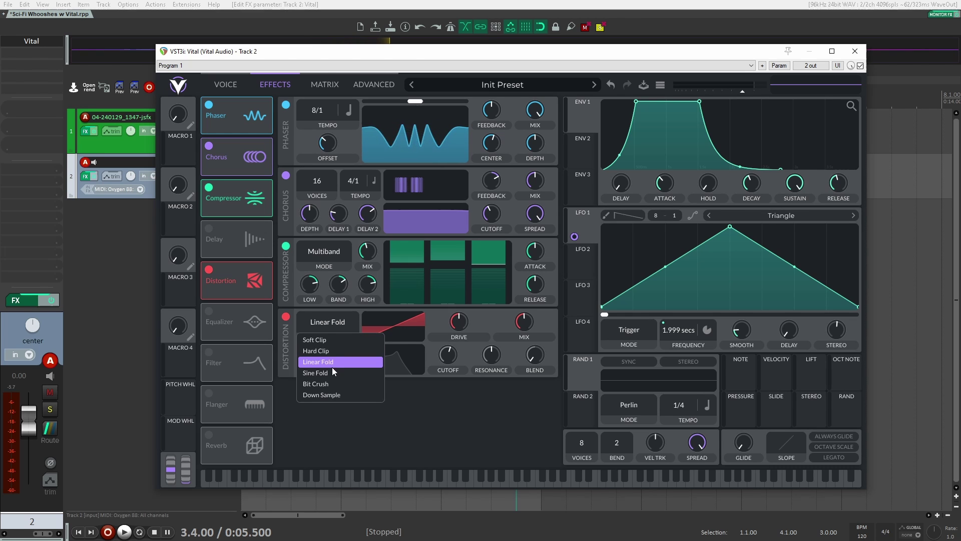
left_click(462, 325)
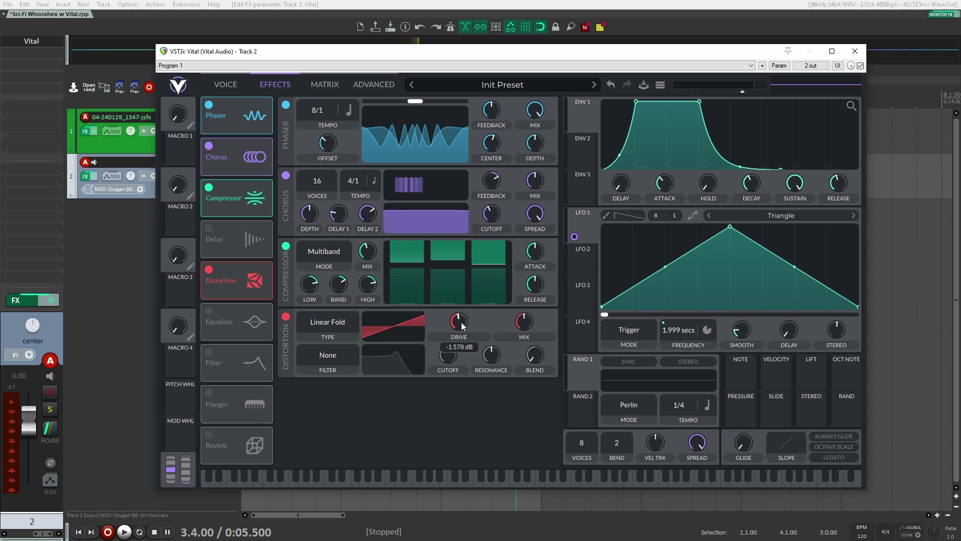
Step: Bypass the Chorus and Phaser, and modulate the Distortion's drive with LFO 1
left_click(286, 175)
left_click(286, 105)
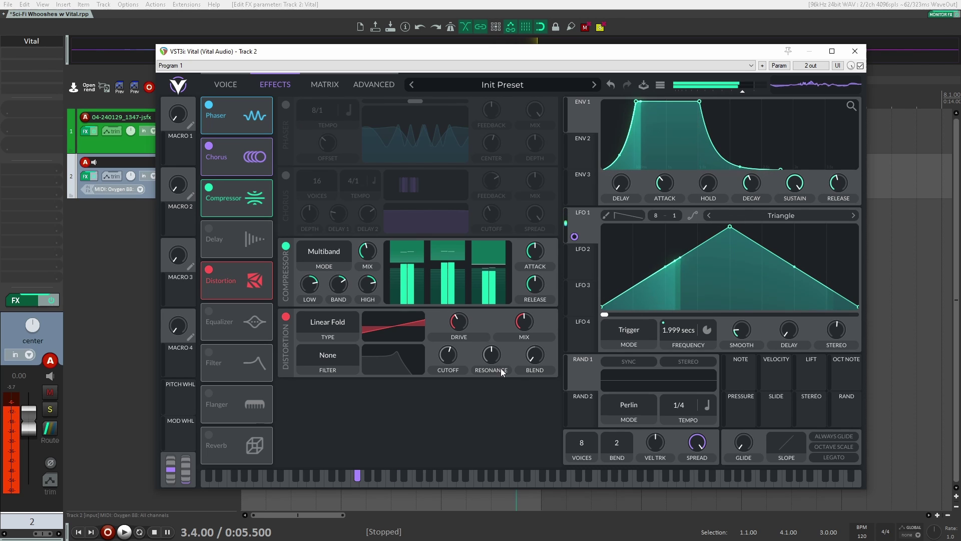
mouse_move(460, 324)
left_mouse_down()
mouse_move(466, 309)
mouse_move(465, 321)
left_mouse_up()
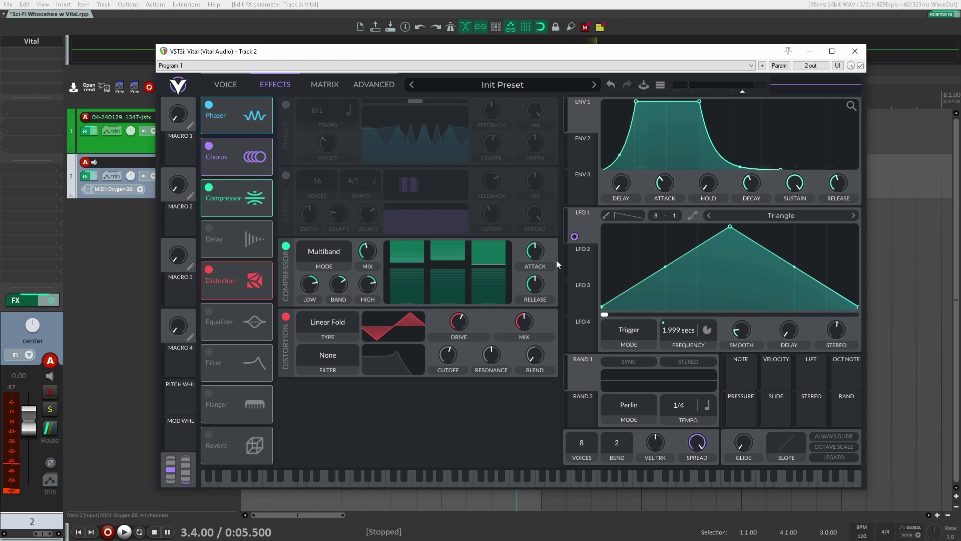
left_click_drag(575, 236, 457, 323)
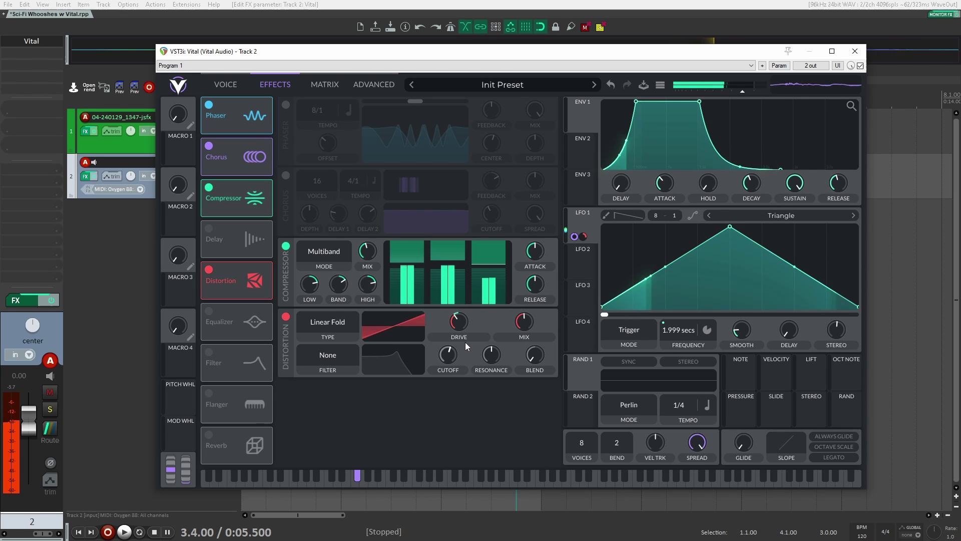
mouse_move(481, 334)
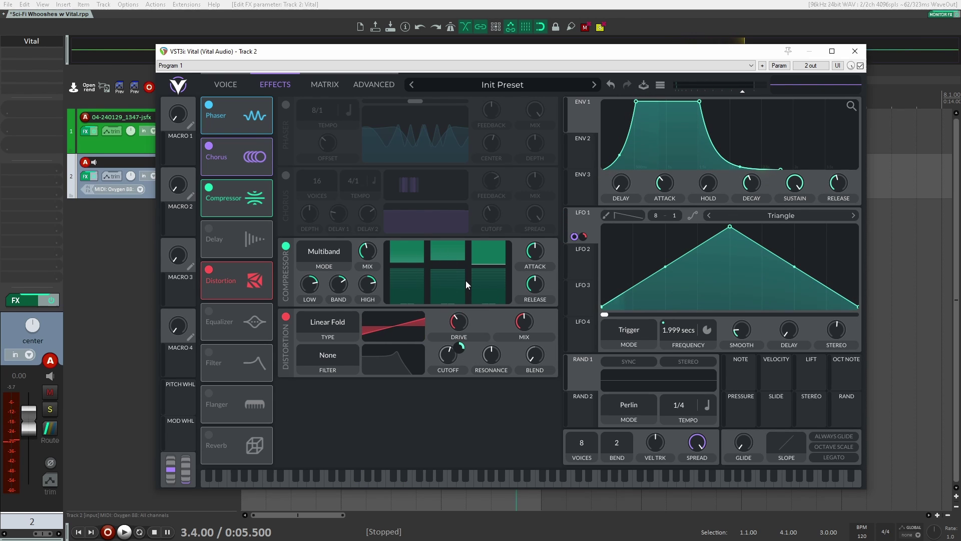
Step: Re-enable the Chorus and Phaser, and switch the Phaser's rate to seconds at 3.273 s
left_click(285, 175)
left_click(286, 106)
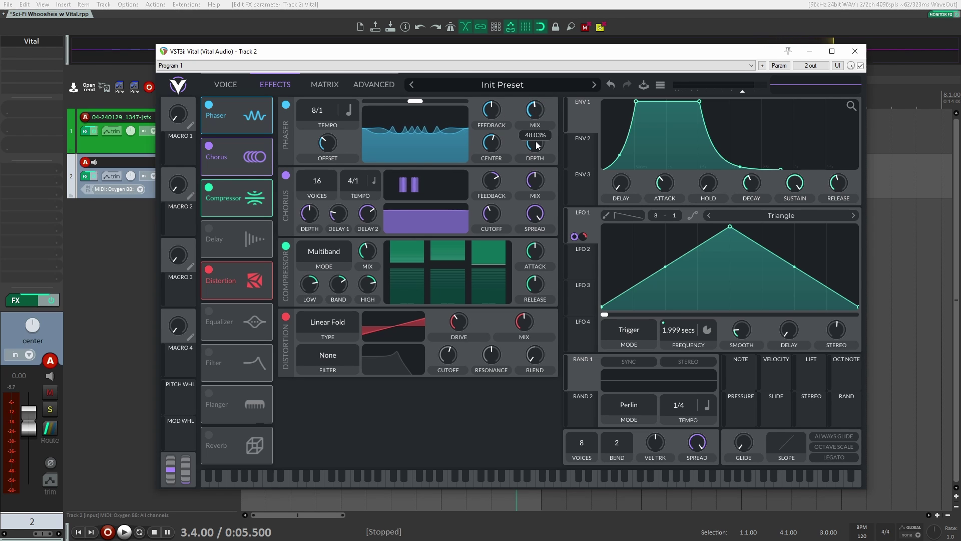
left_click(348, 108)
left_click(347, 126)
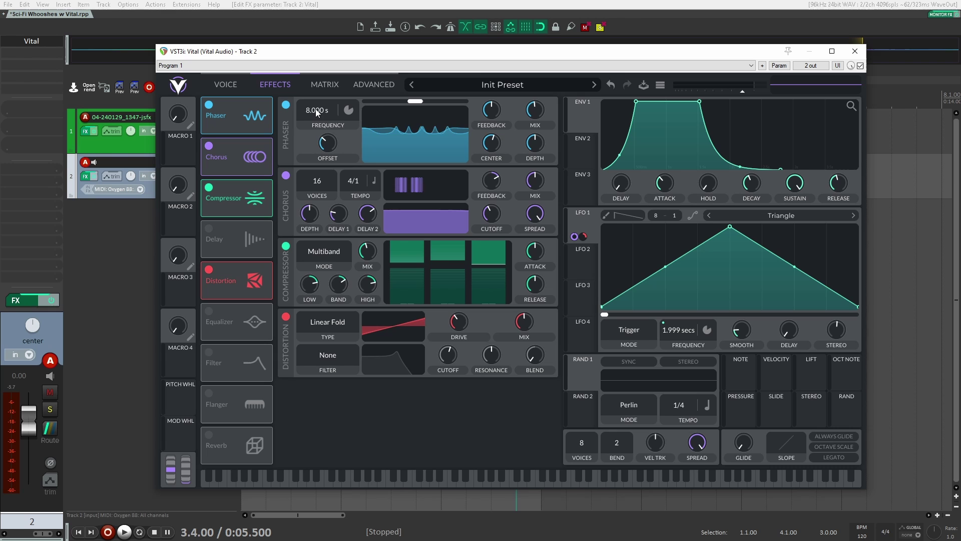
scroll(321, 102, "up", 3)
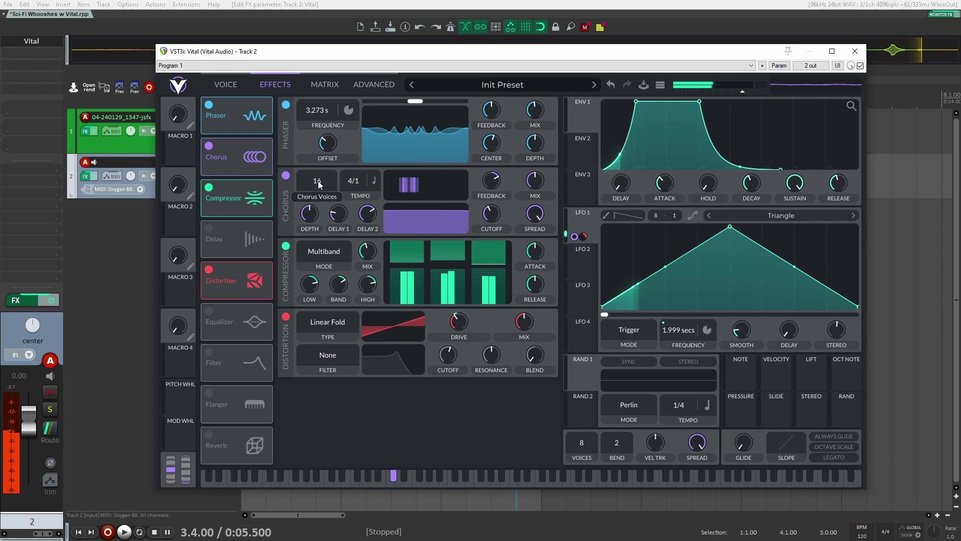
Step: Reduce the Chorus to 12 voices with a lower mix, and bypass it
left_click_drag(320, 191, 323, 205)
left_click_drag(535, 180, 534, 193)
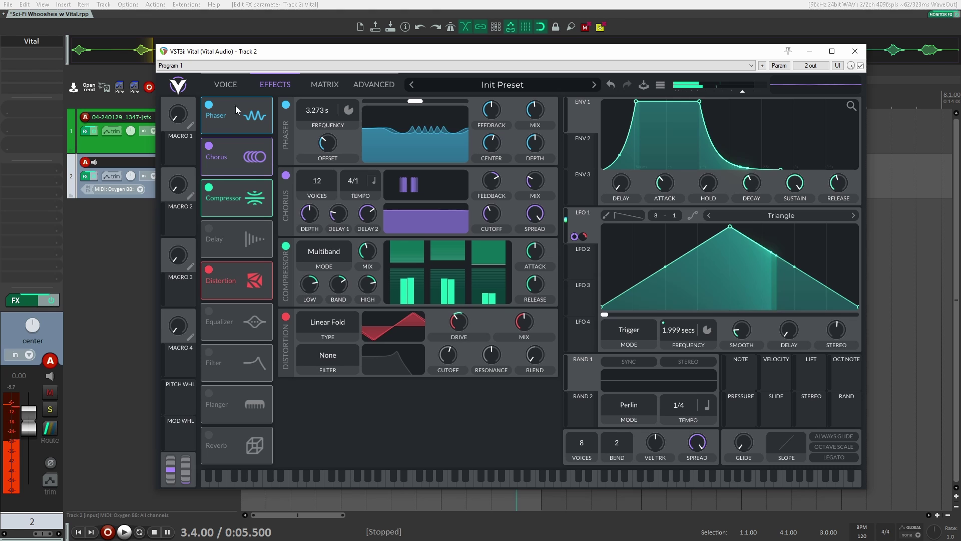
left_click(286, 176)
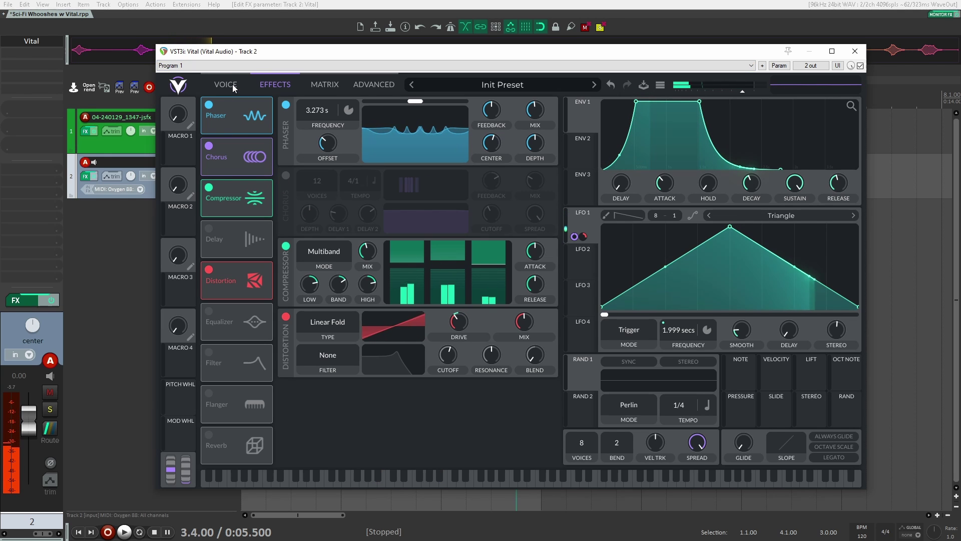
Step: Reshape LFO 2 into a low early point rising to a higher peak, and set its frequency to 2.313 secs
left_click(232, 87)
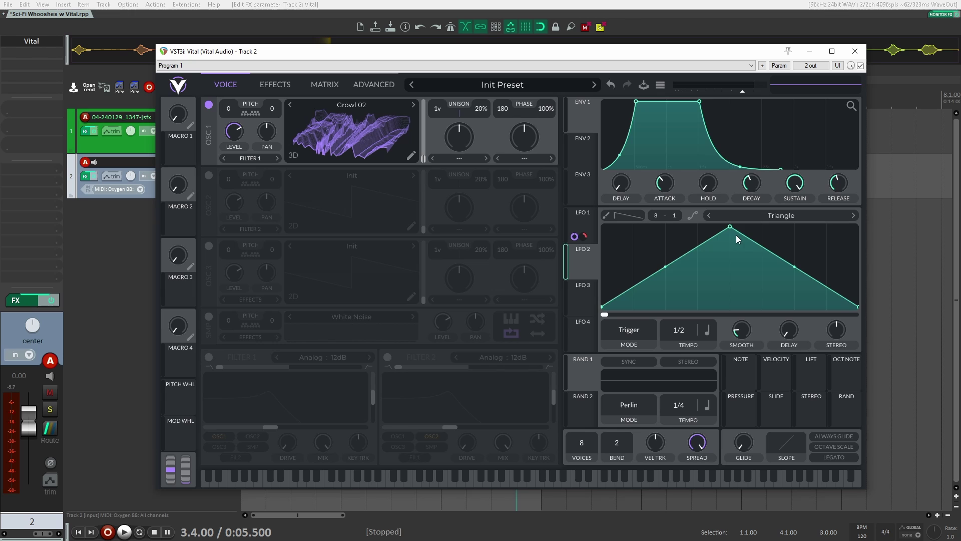
left_click_drag(729, 226, 637, 260)
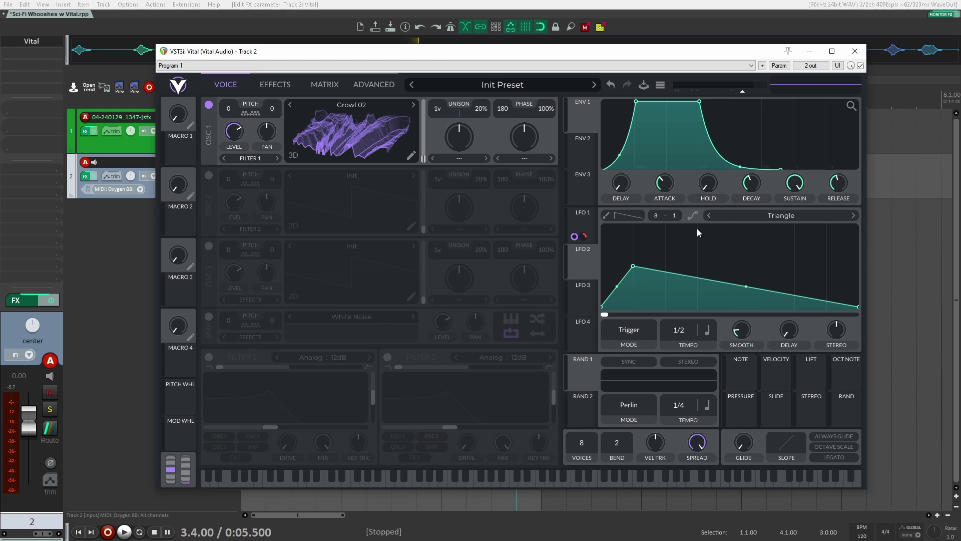
left_click_drag(734, 286, 708, 241)
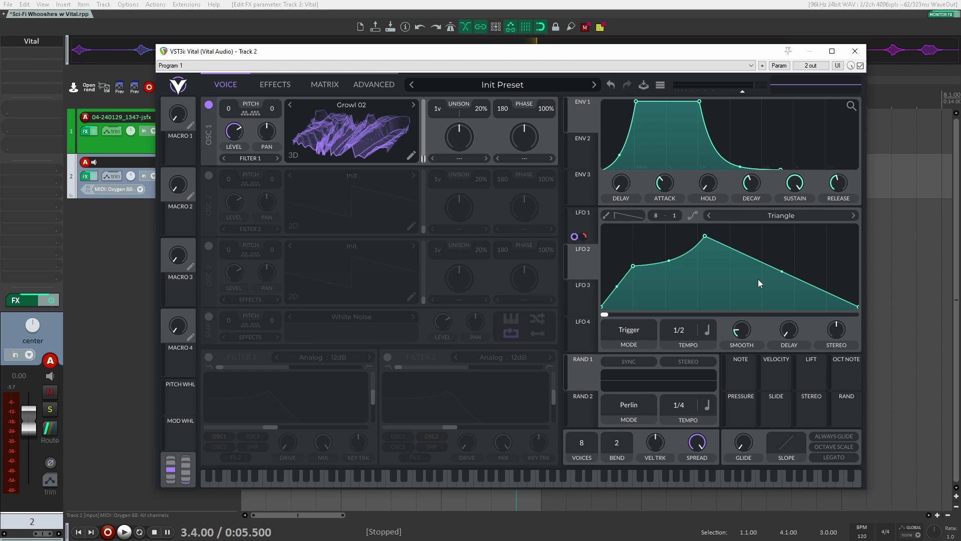
left_click(706, 330)
left_click(694, 344)
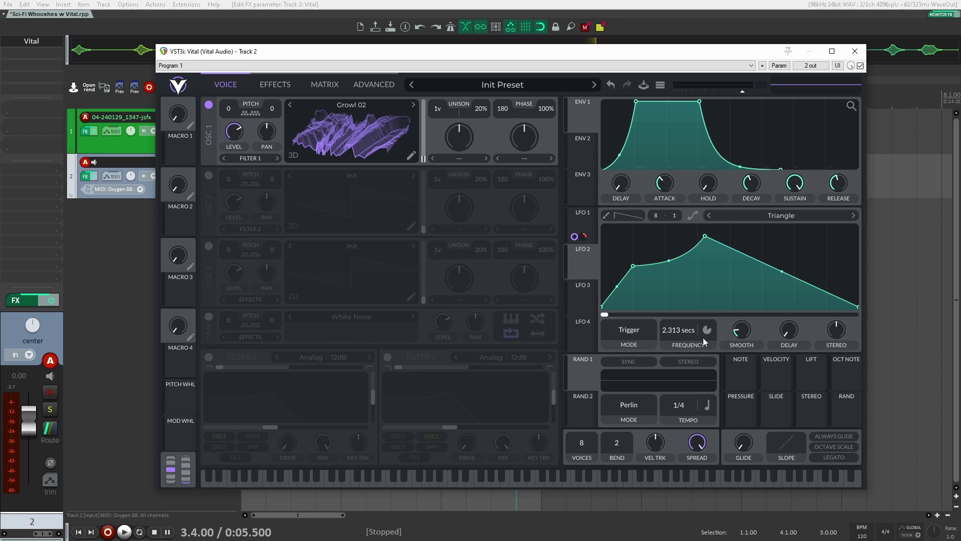
left_click(582, 219)
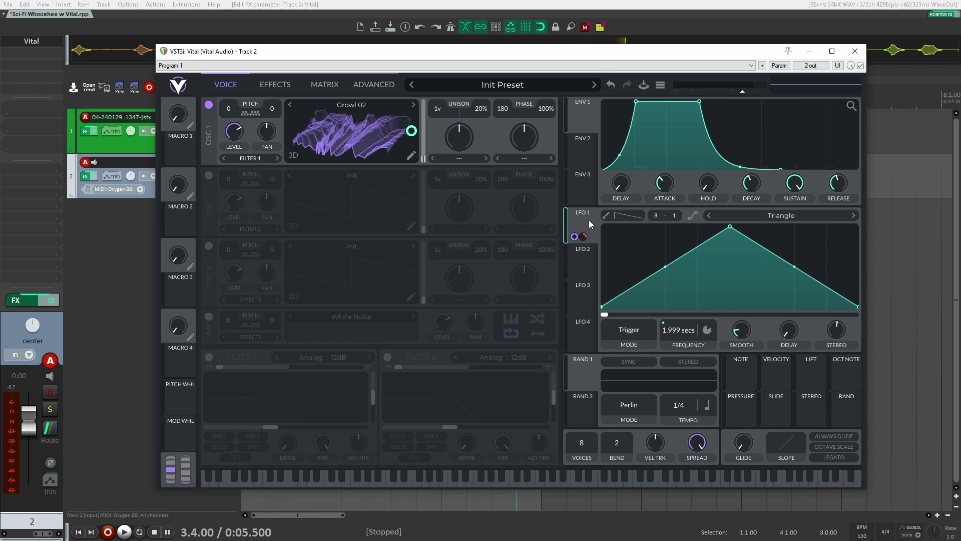
Step: Set LFO 2's frequency to 1.728 secs and assign it to oscillator 1's two warp amounts, using the Vocode and Bend types
left_click(583, 264)
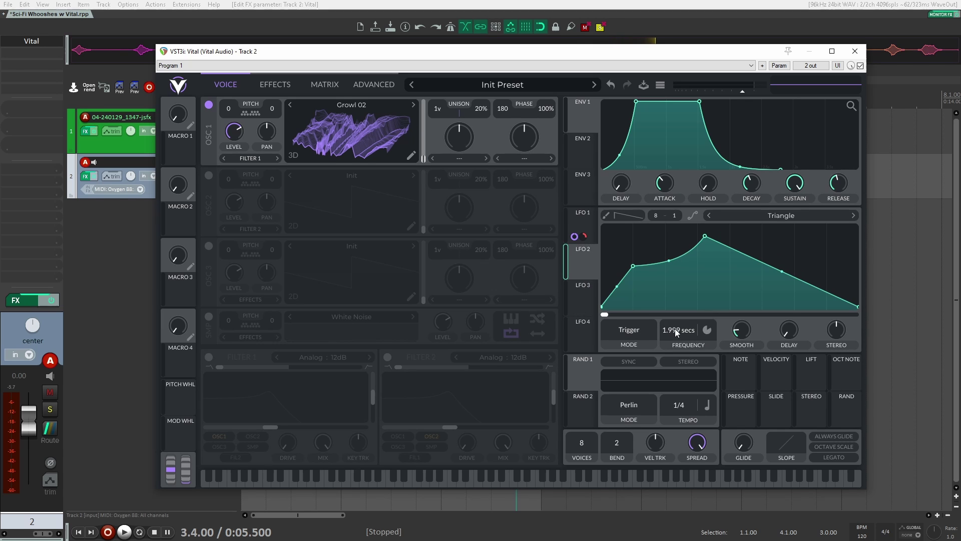
left_click_drag(677, 332, 677, 332)
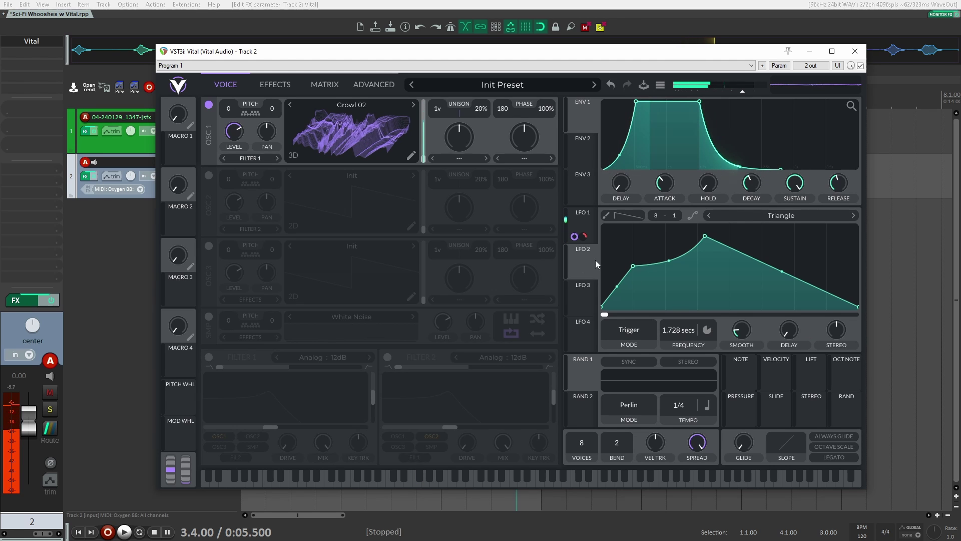
mouse_move(571, 257)
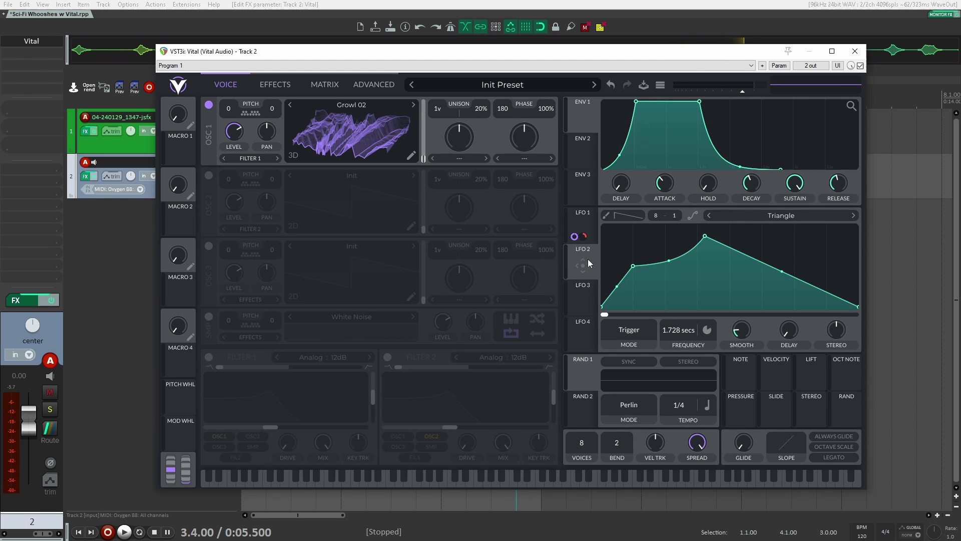
left_click_drag(583, 264, 524, 147)
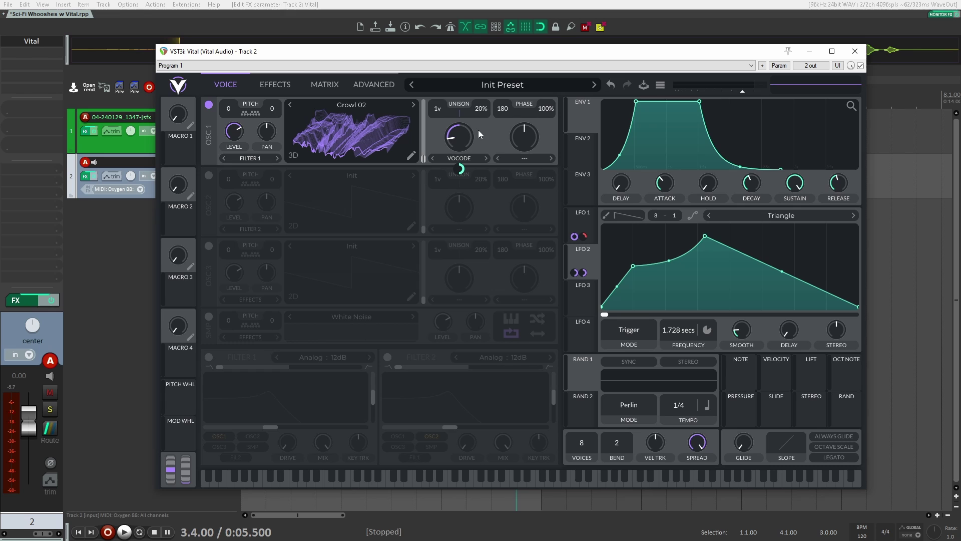
left_click(552, 158)
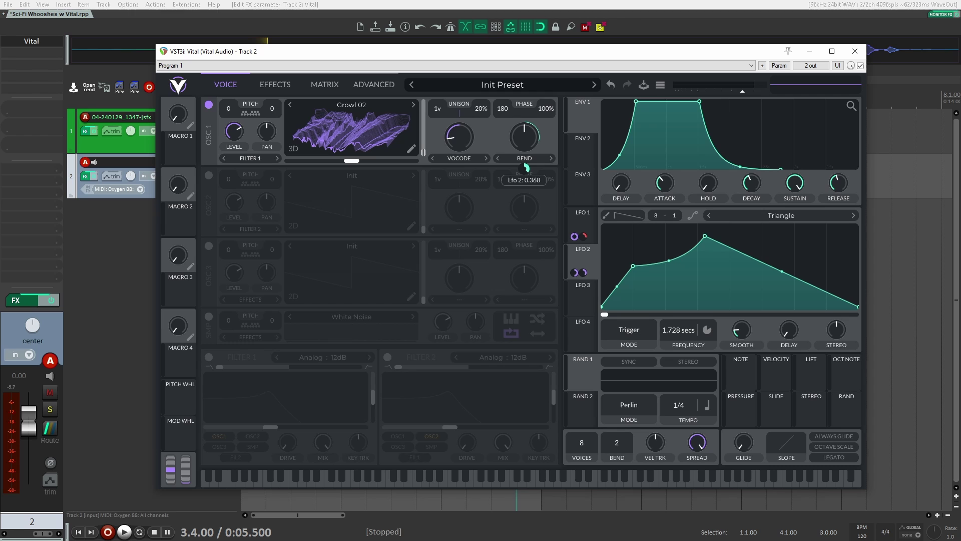
Step: Change oscillator 1's Vocode warp to Phase Disperse and adjust how strongly LFO 2 modulates it
left_click(475, 159)
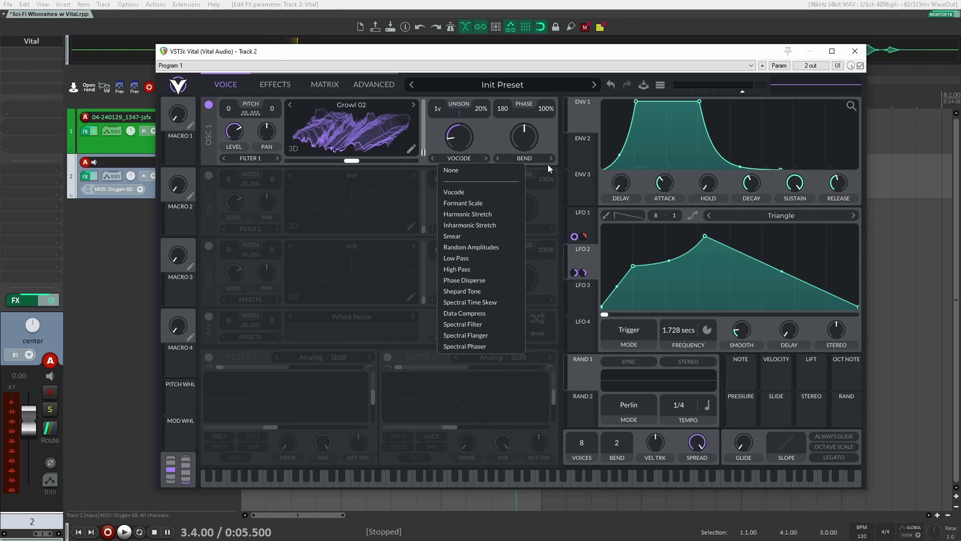
left_click(483, 282)
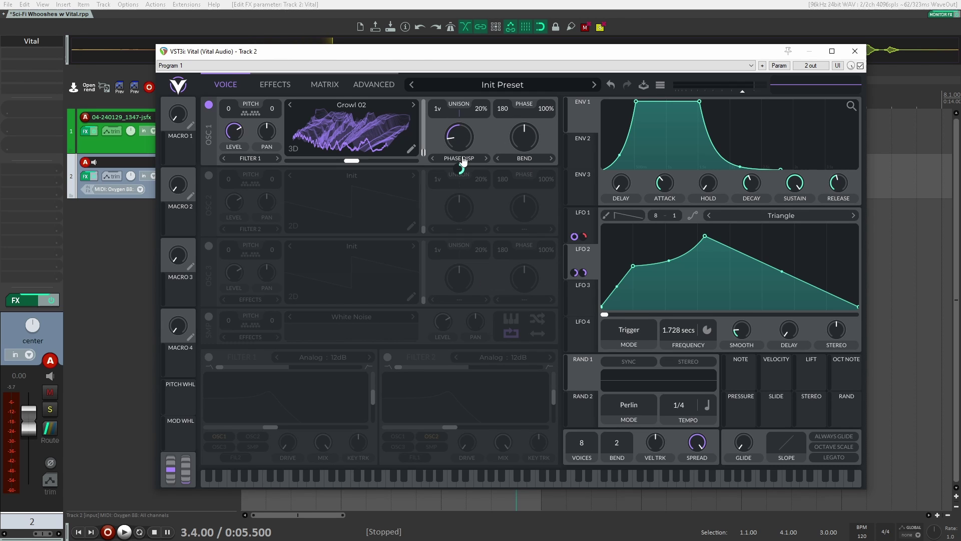
left_click_drag(460, 169, 427, 125)
Step: Advance oscillator 1's wavetable to Growl 04 and transpose its pitch to -24
mouse_move(424, 127)
left_click(414, 106)
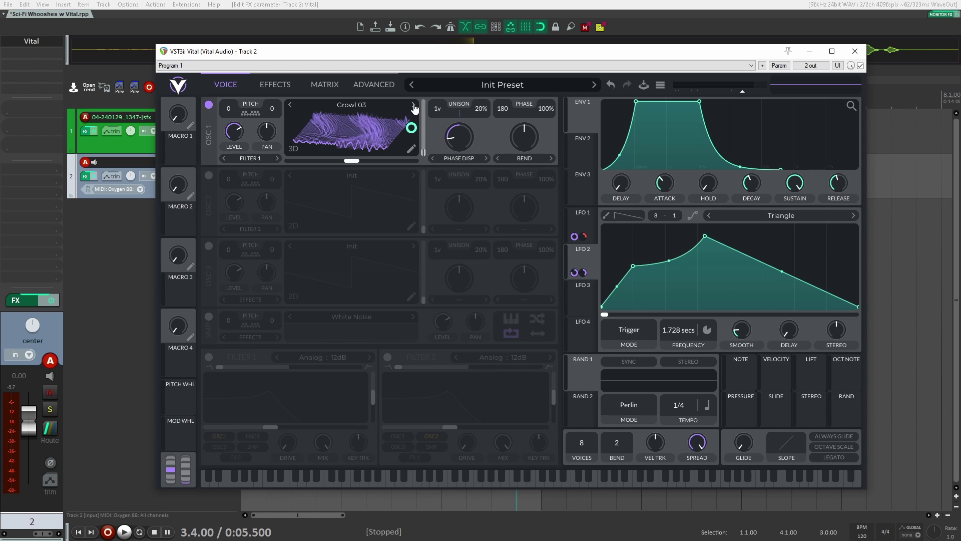
left_click(358, 105)
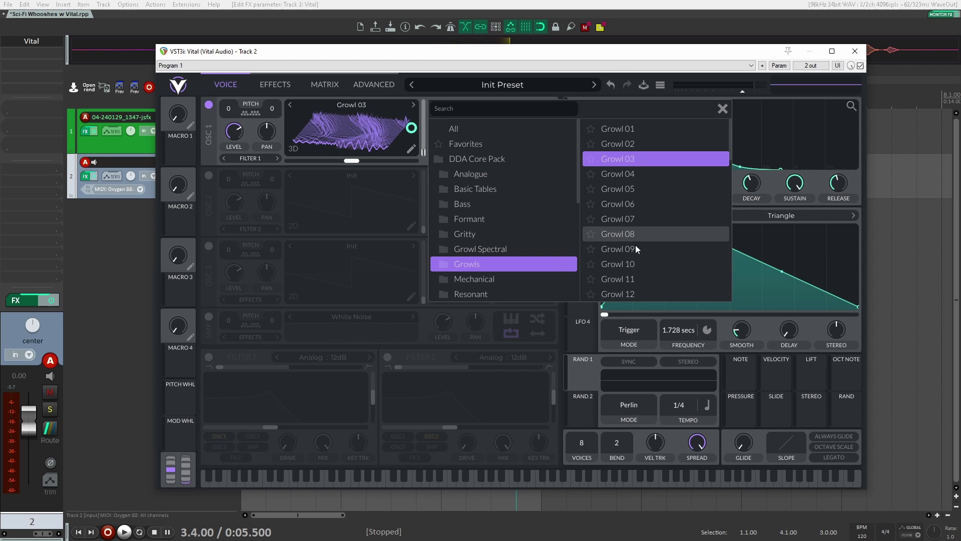
left_click(722, 110)
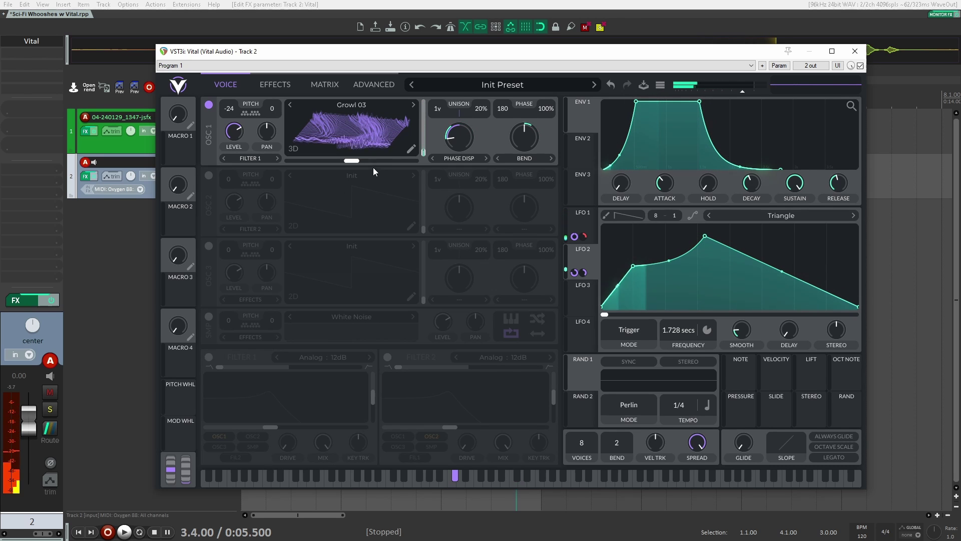
left_click(413, 106)
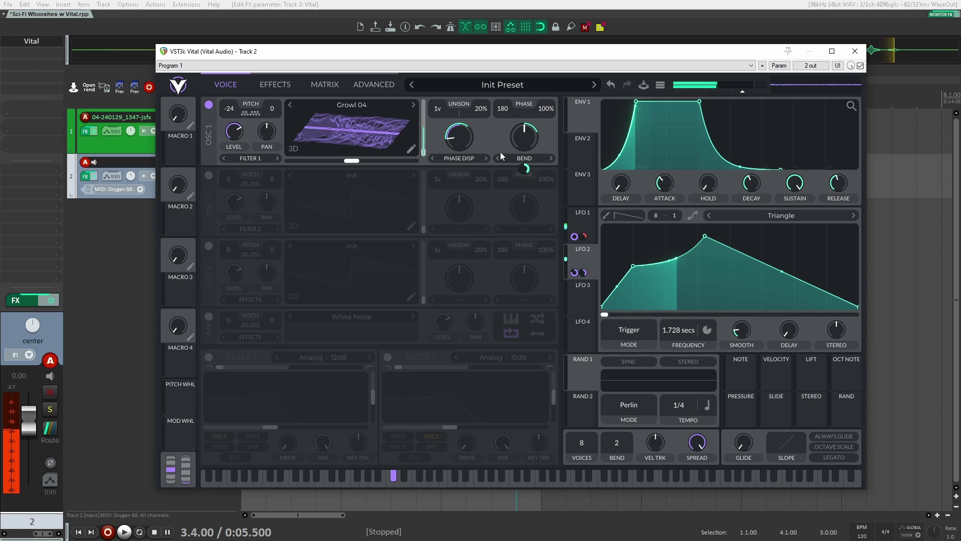
Step: Try the Squeeze and Harmonic Stretch warps on oscillator 1, adjusting the LFO 2 modulation amounts on both warp knobs
left_click(552, 158)
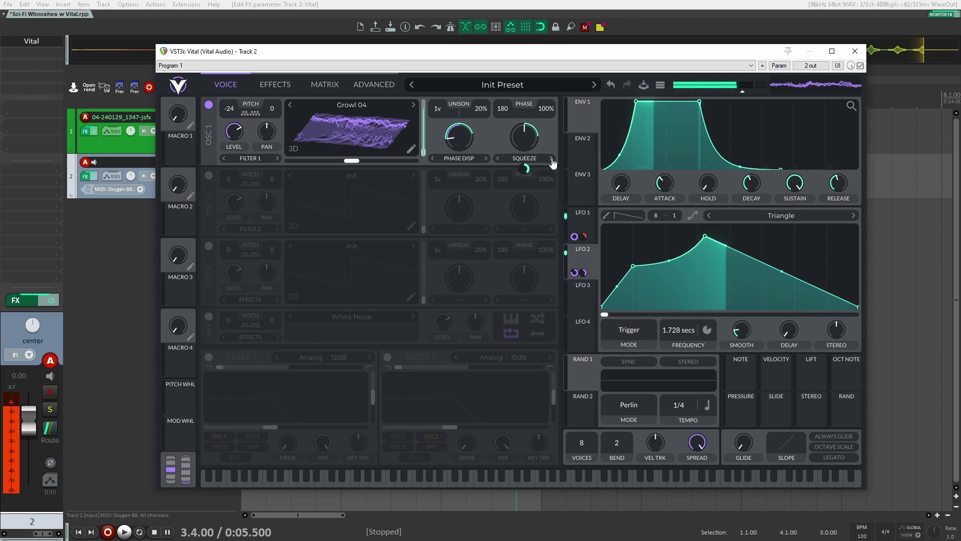
left_click(475, 164)
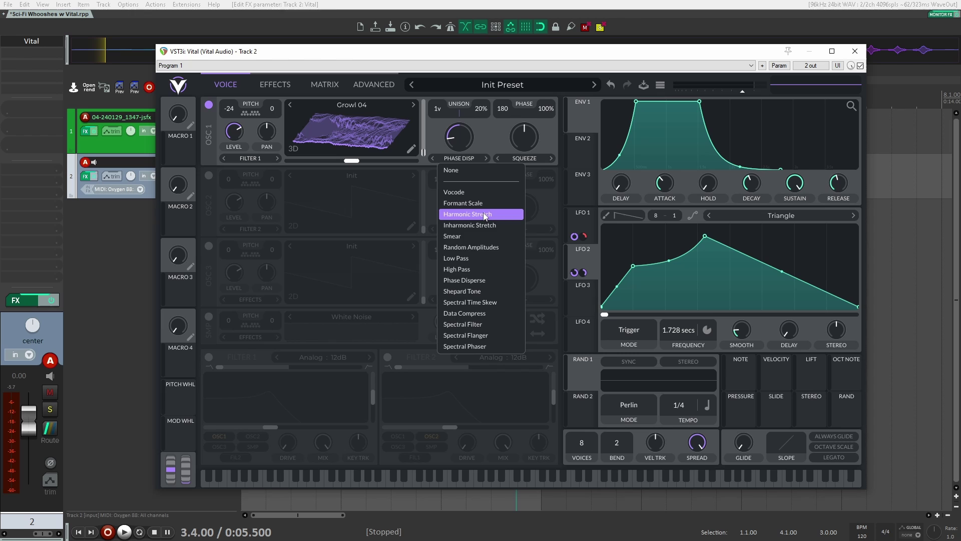
left_click(461, 215)
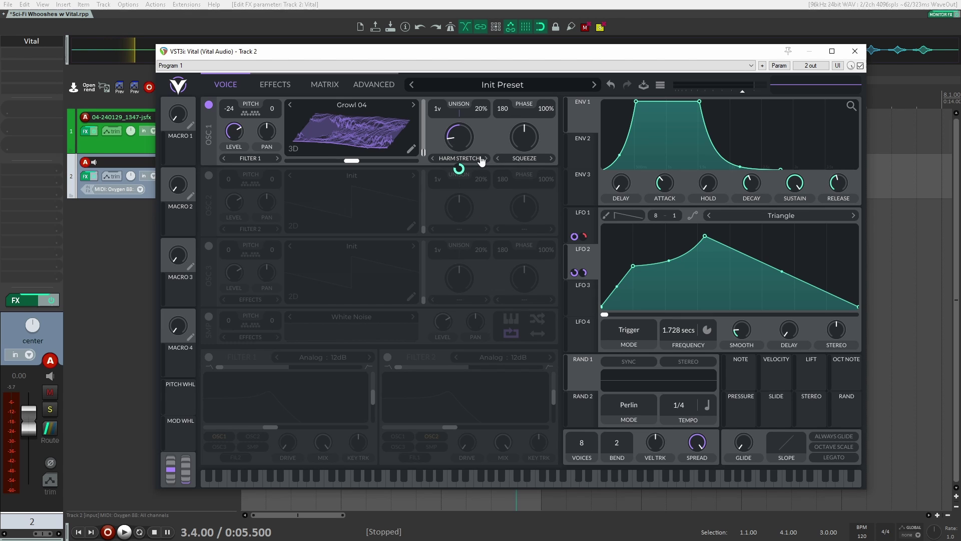
left_click_drag(457, 165, 457, 173)
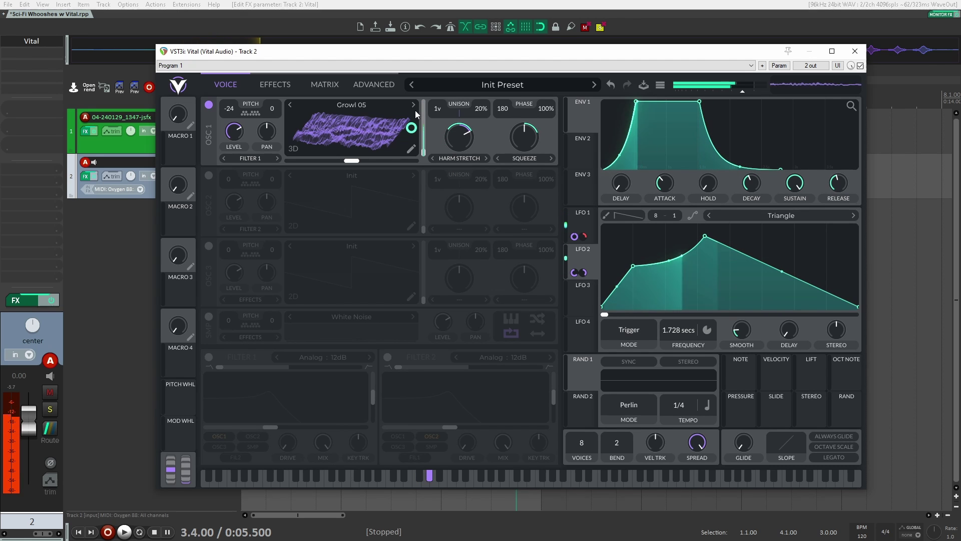
left_click_drag(459, 169, 459, 153)
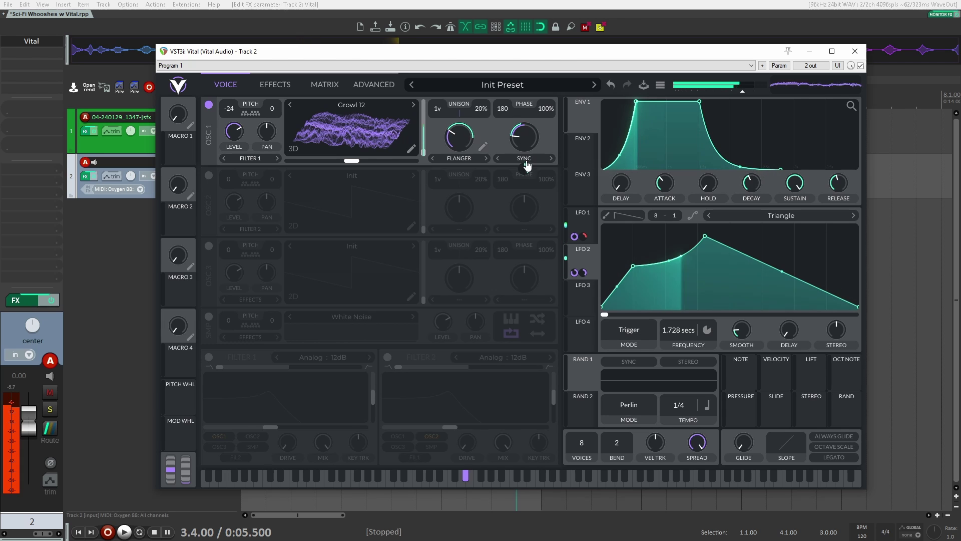
left_click_drag(525, 169, 525, 161)
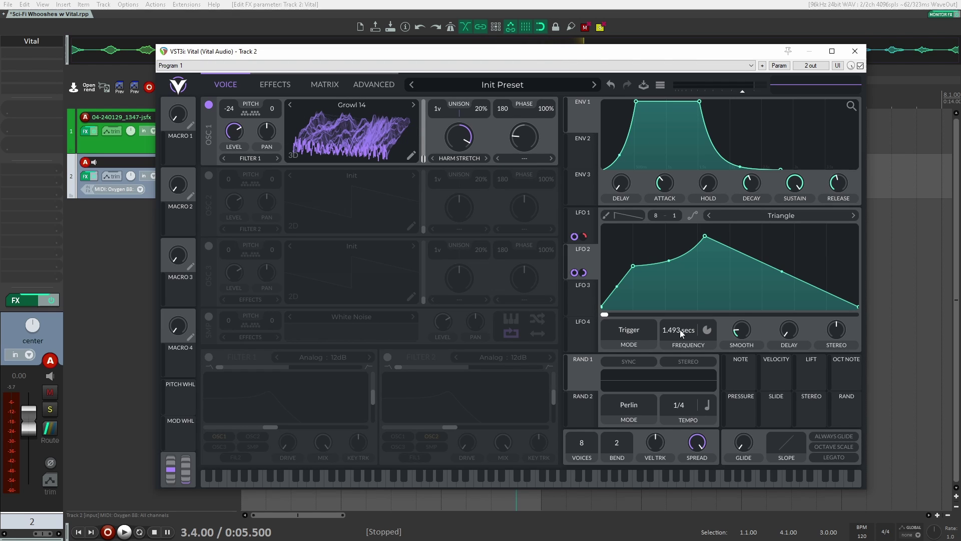
Step: Set LFO 1's frequency to 8.603 secs and switch oscillator 1's Harmonic Stretch warp to Vocode
left_click(590, 215)
left_click(589, 260)
left_click(593, 224)
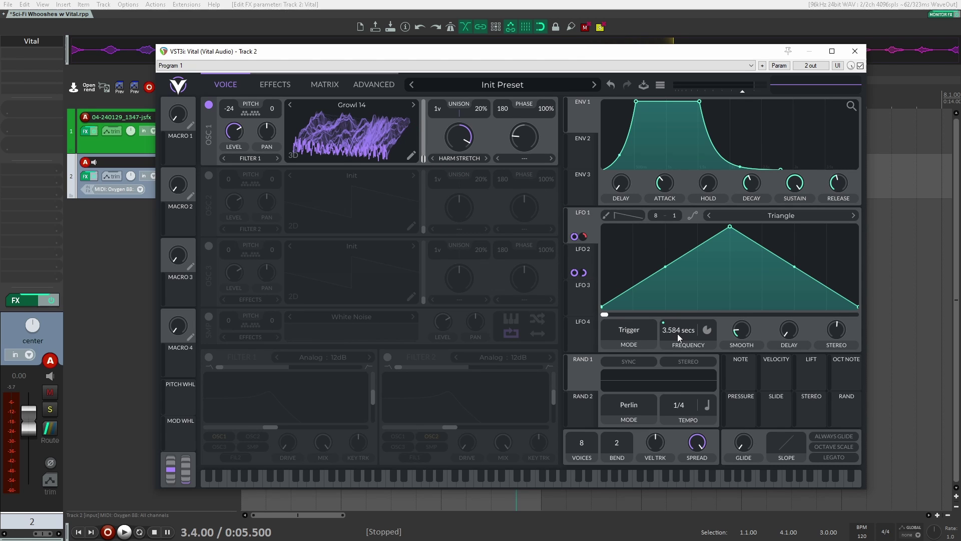
scroll(678, 337, "down", 1)
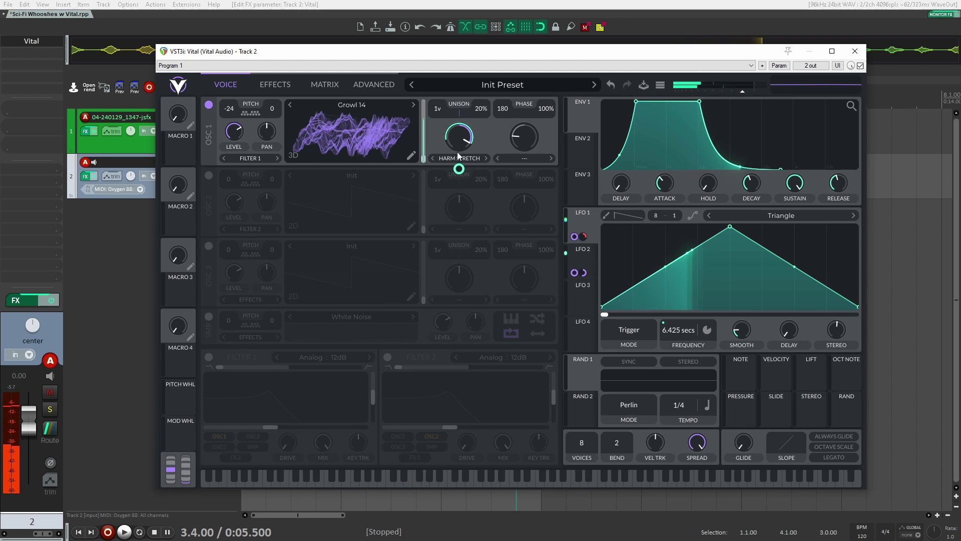
left_click(432, 159)
left_click(432, 159)
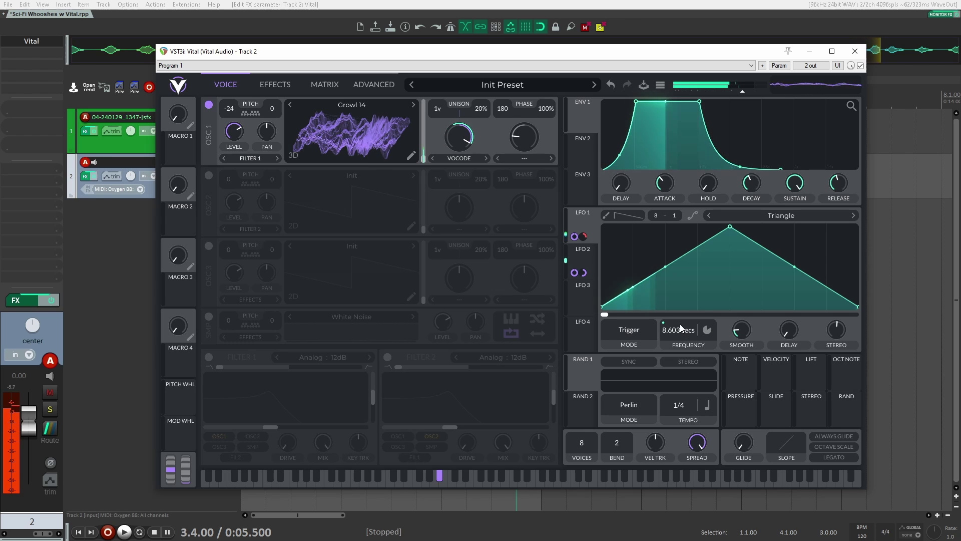
Step: Set LFO 2's frequency to 0.896 secs and advance oscillator 1's wavetable to Growl 15
left_click(588, 256)
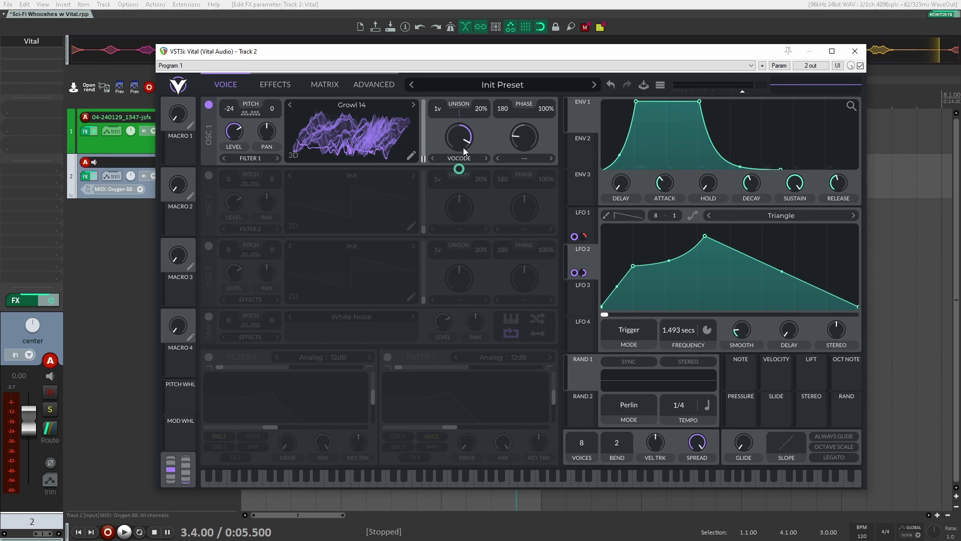
left_click_drag(672, 331, 683, 318)
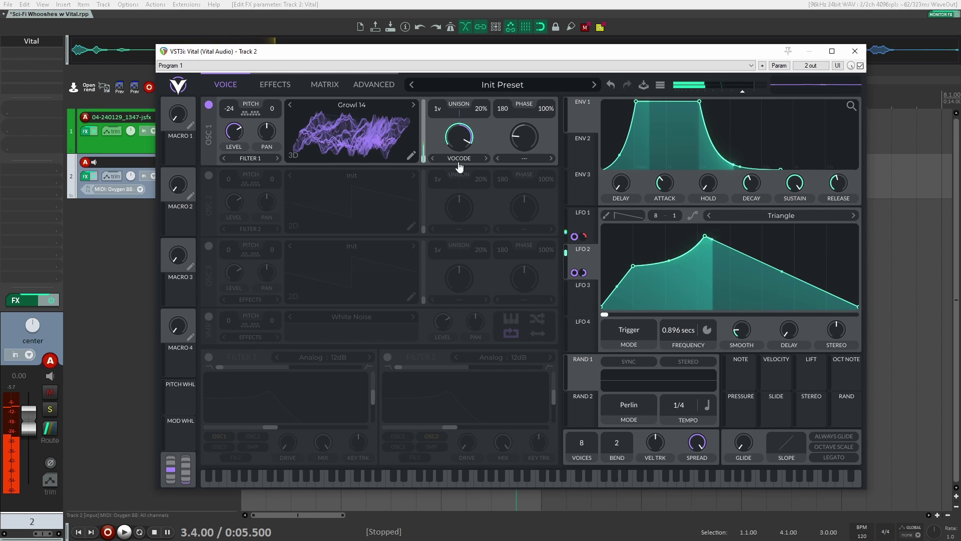
left_click(485, 158)
left_click(433, 158)
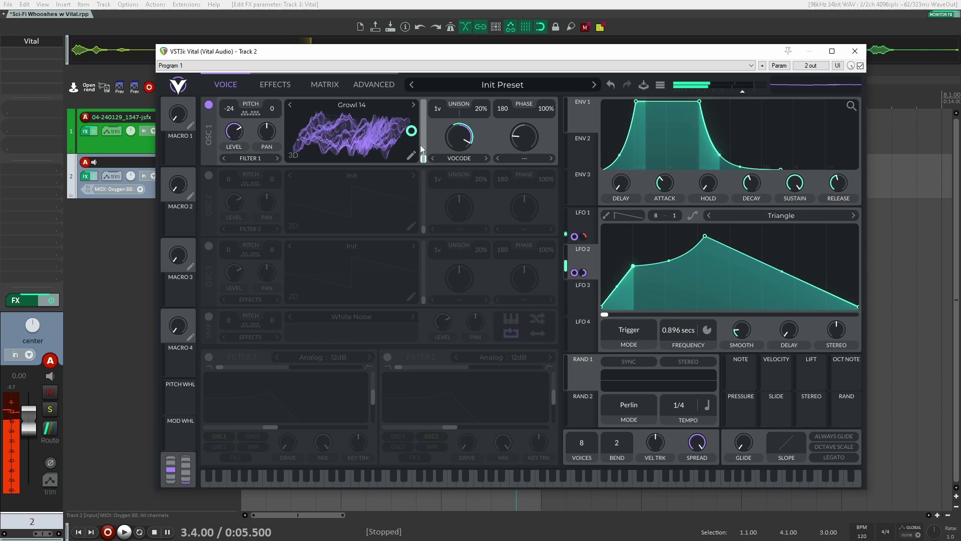
left_click(413, 105)
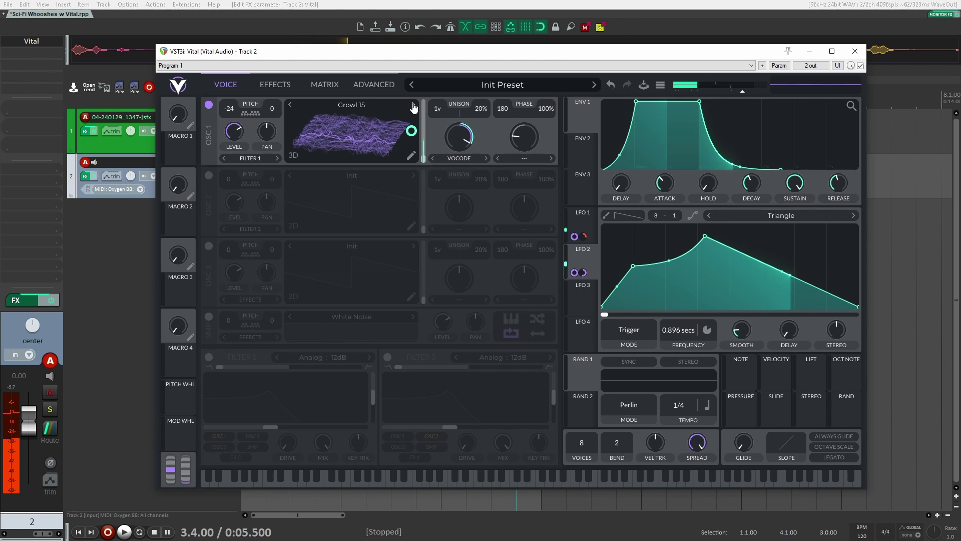